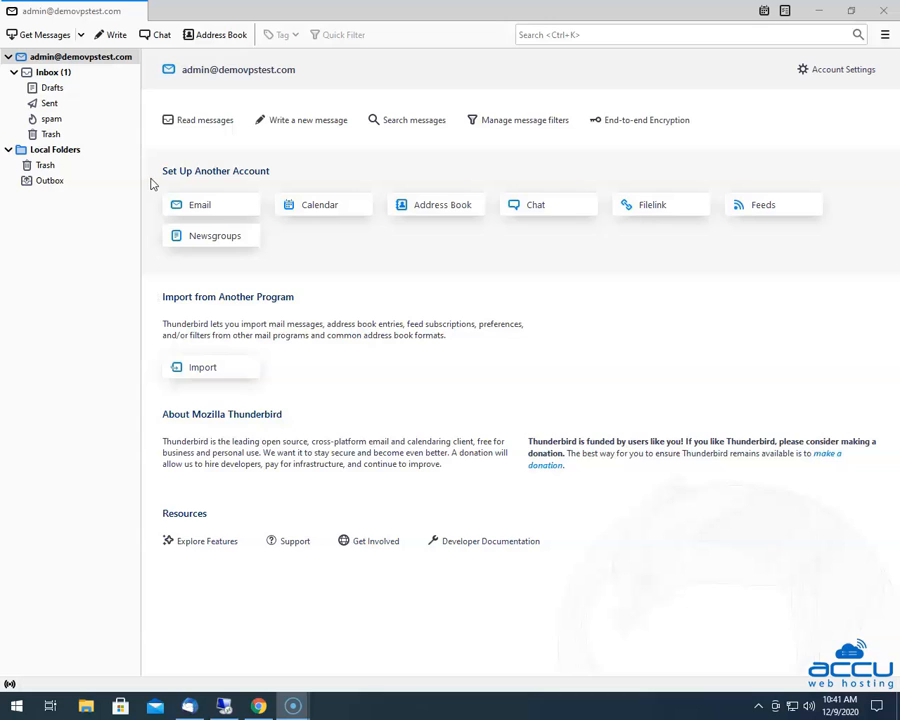
Choose Email under Set Up Another Account to bring up the existing-address setup form
left_click(210, 210)
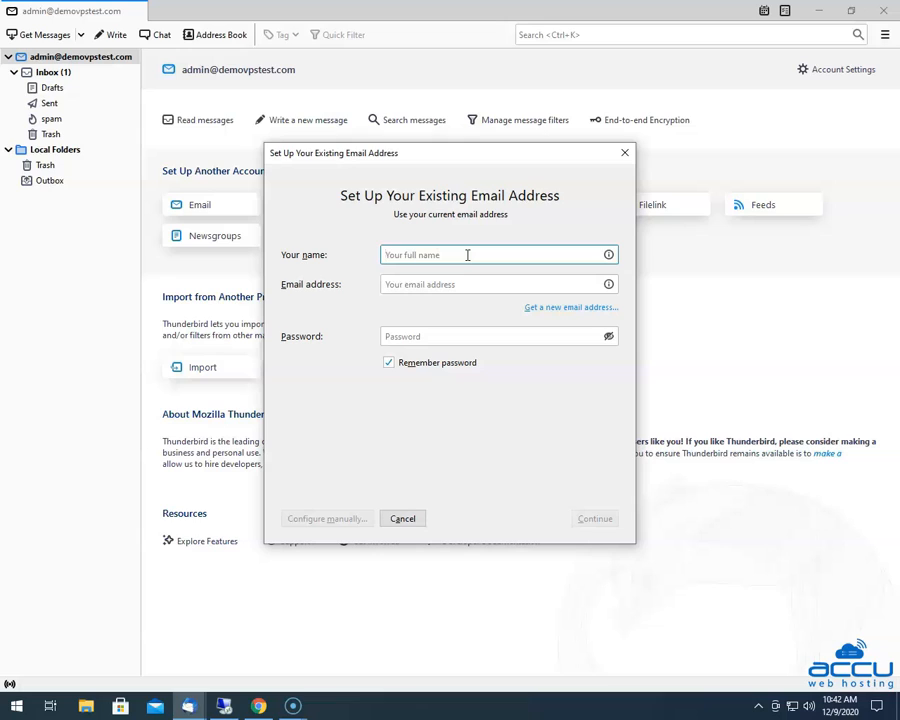
Enter the display name, the account's e-mail address and its password in the setup form
type("Nick R")
left_click(386, 286)
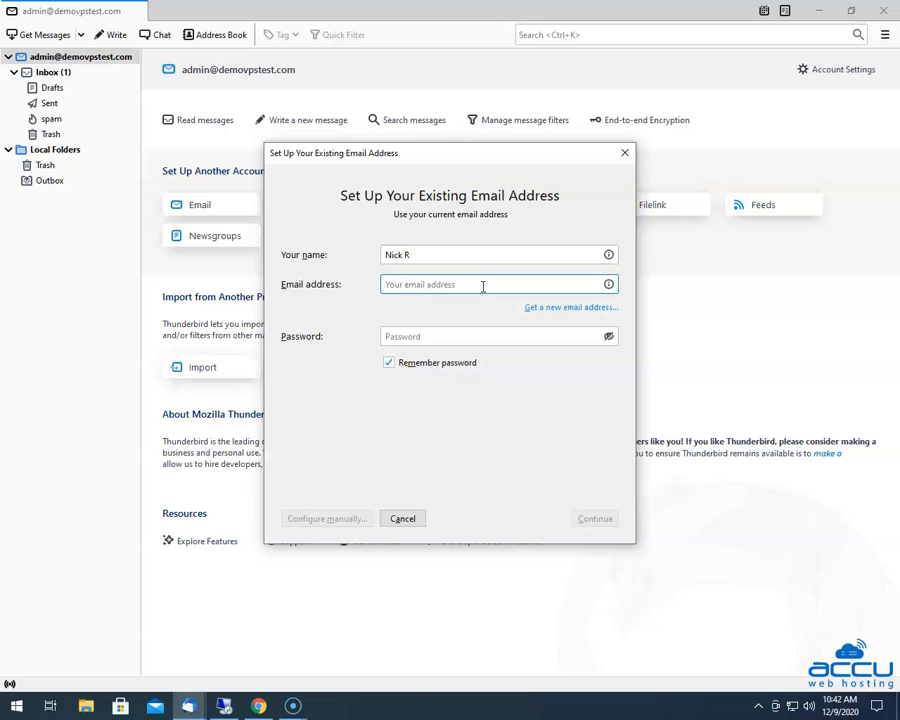
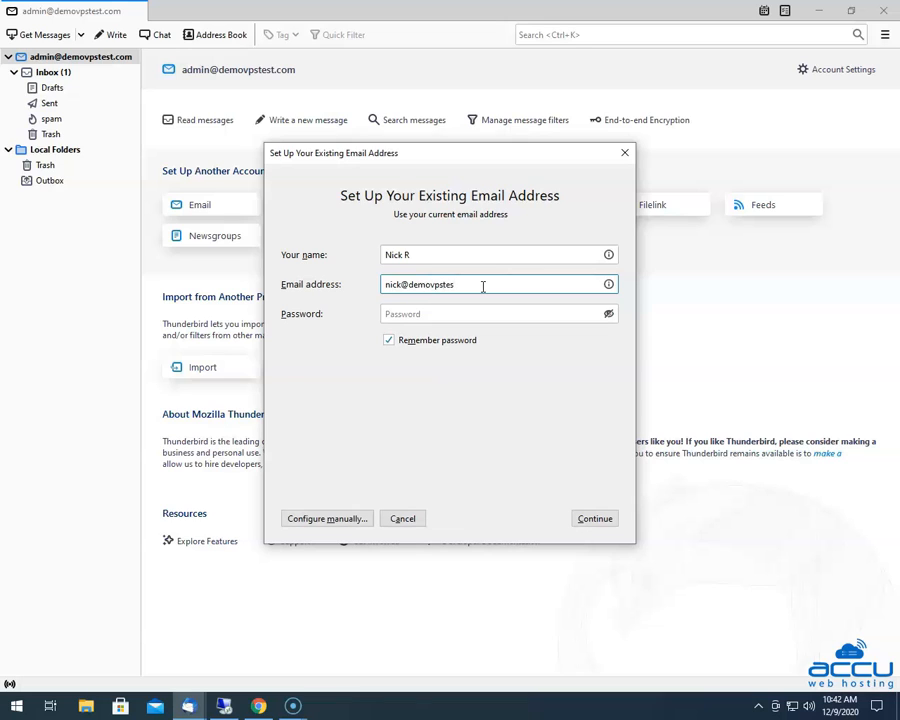
left_click(402, 314)
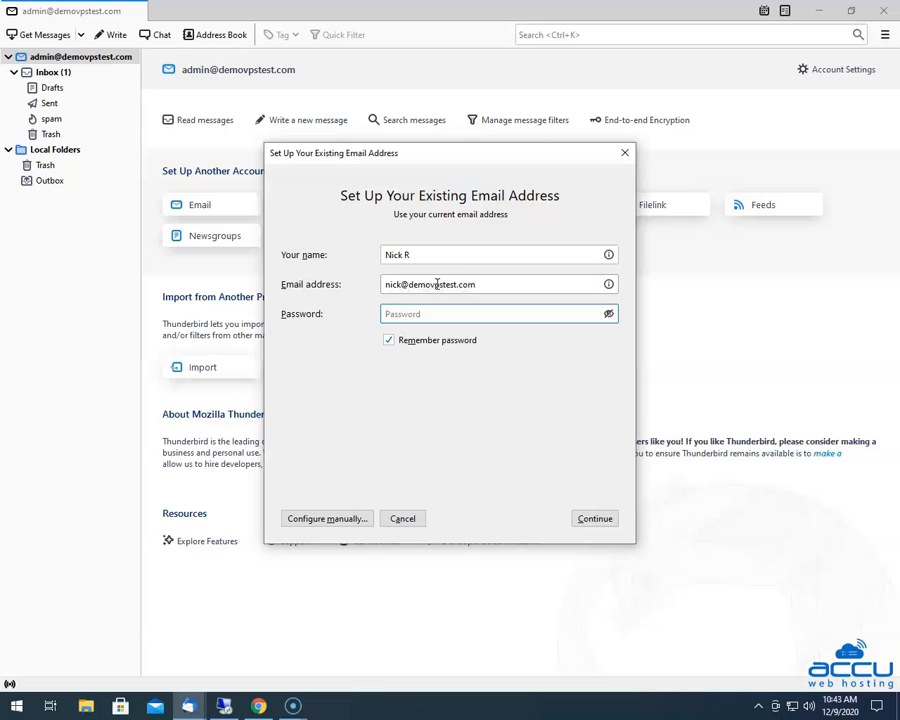
type("•")
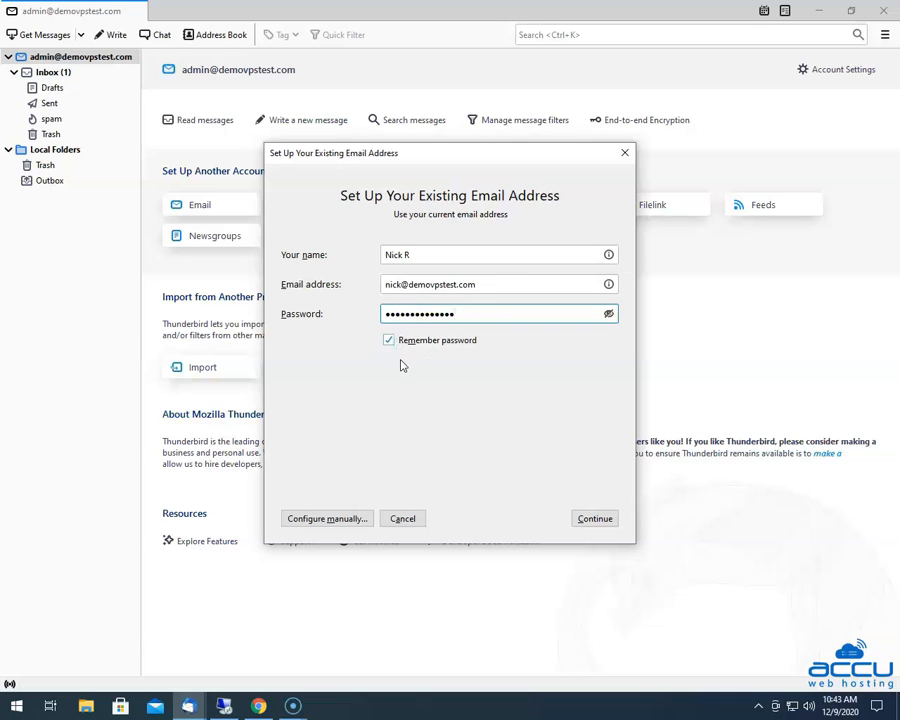
Continue so Thunderbird proposes IMAP and SMTP on mail.demovpstest.com with STARTTLS
left_click(596, 519)
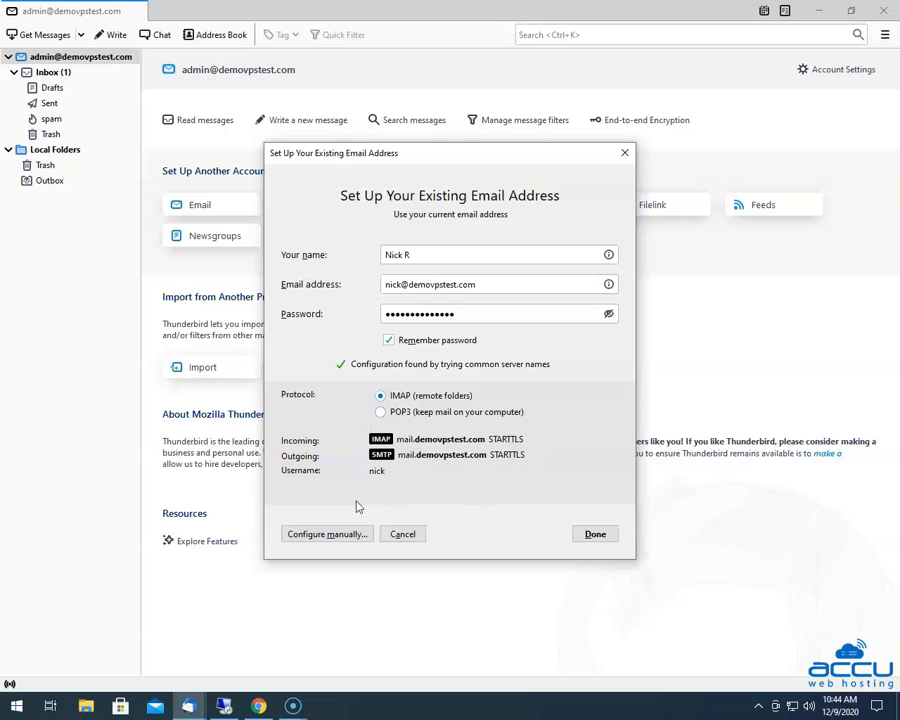
Switch to manual configuration, keeping IMAP as the incoming protocol
left_click(320, 536)
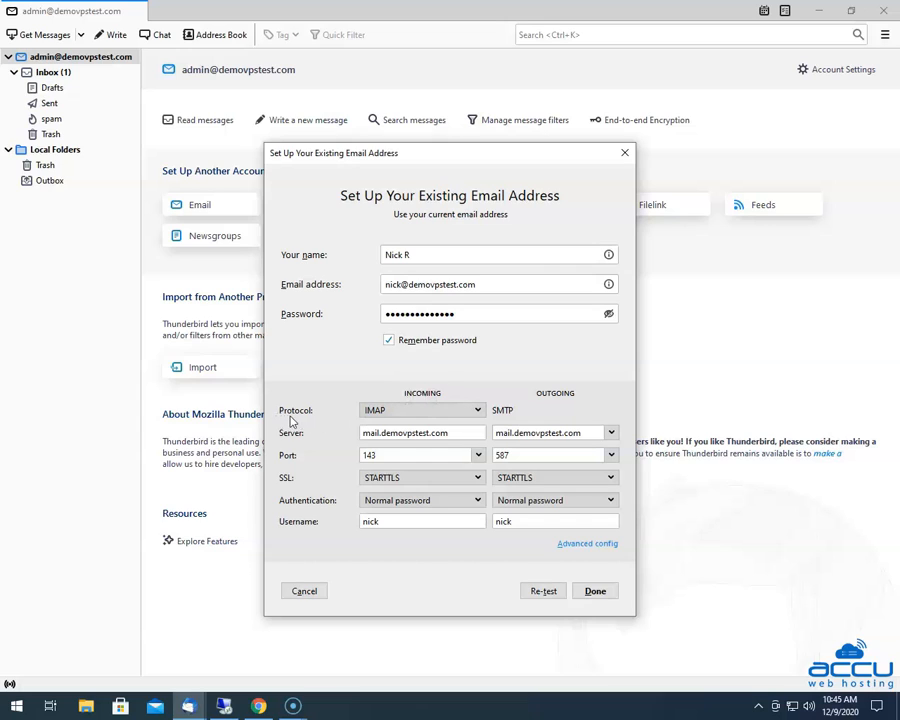
left_click(473, 412)
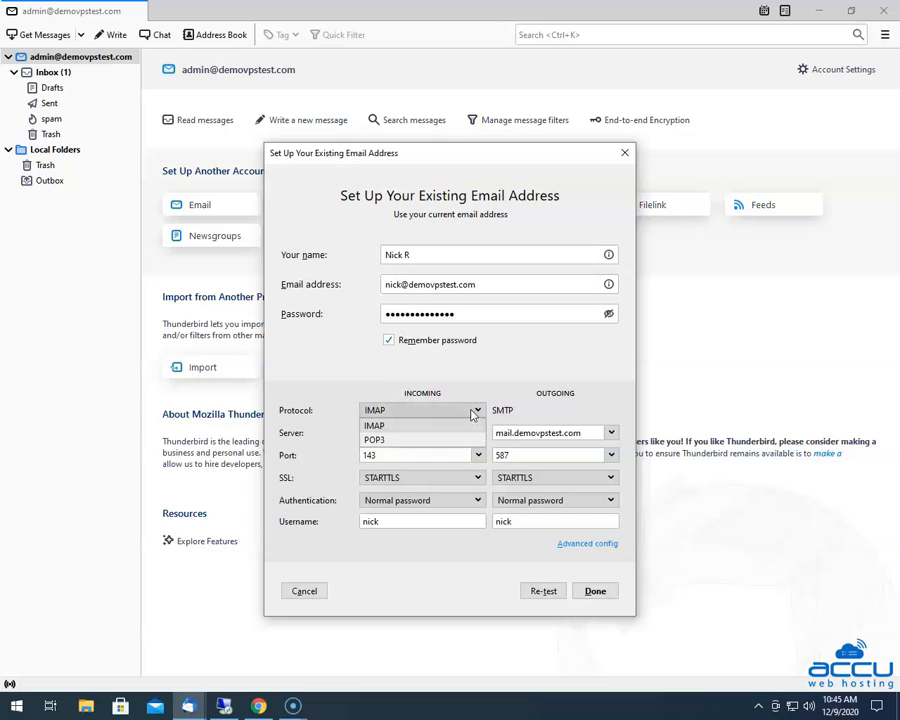
left_click(405, 427)
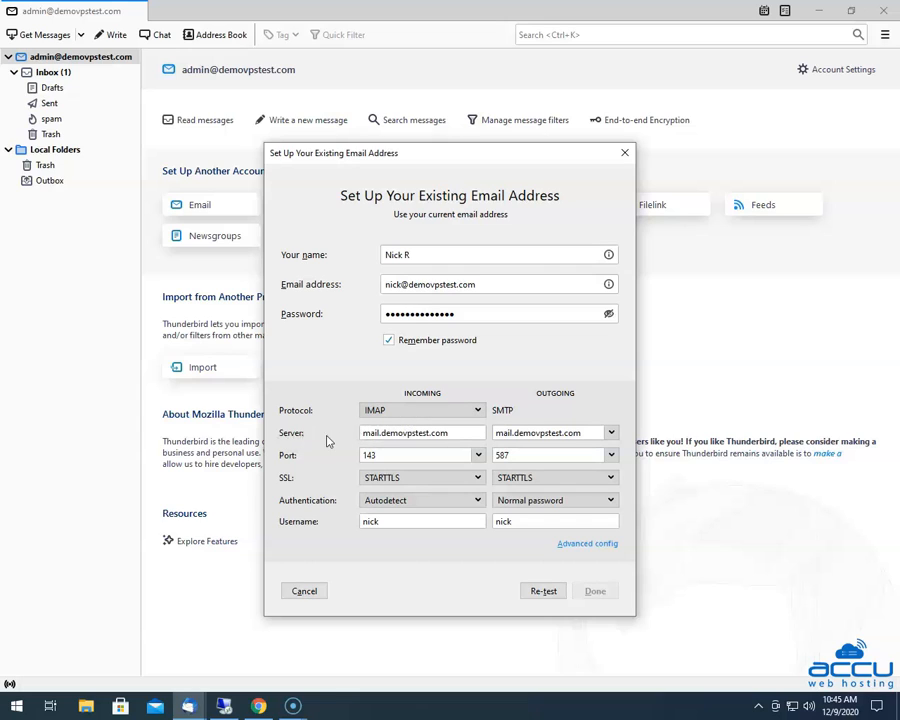
left_click(365, 432)
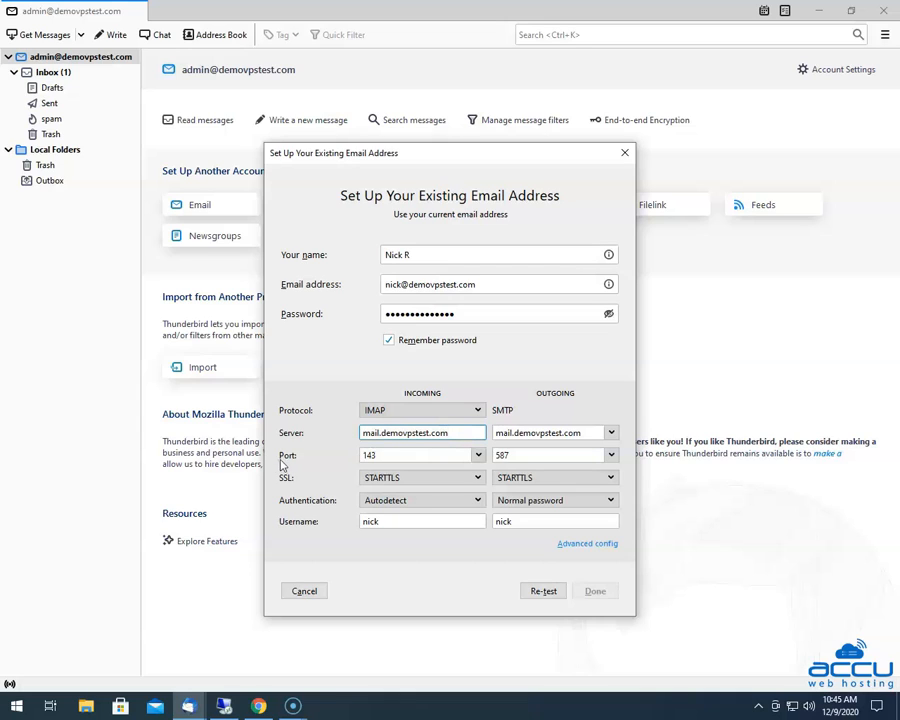
Set the incoming server to port 143, SSL None, and Normal password authentication
left_click(479, 456)
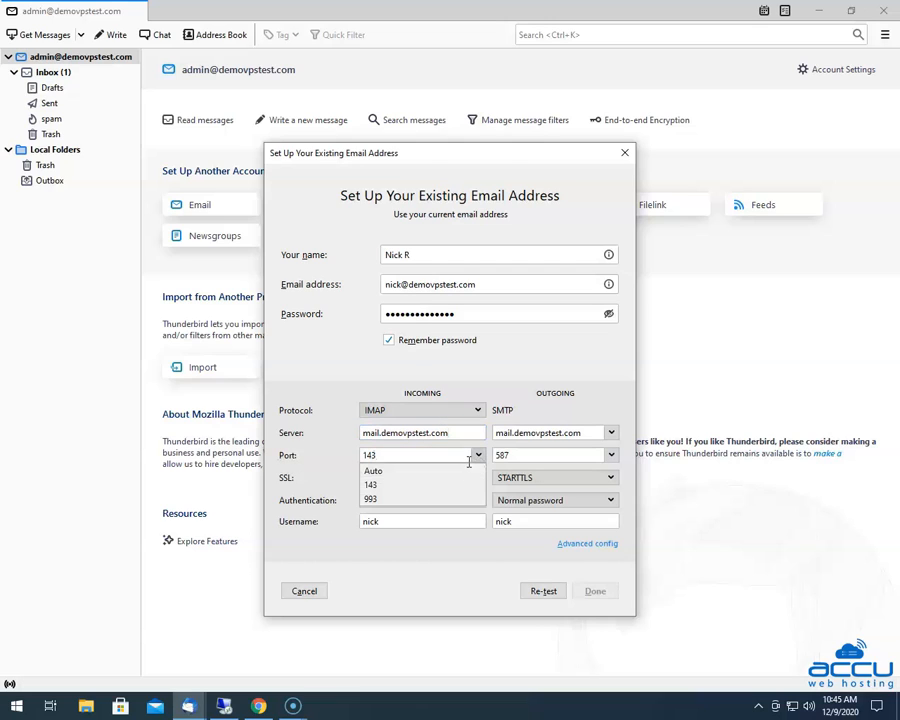
left_click(397, 486)
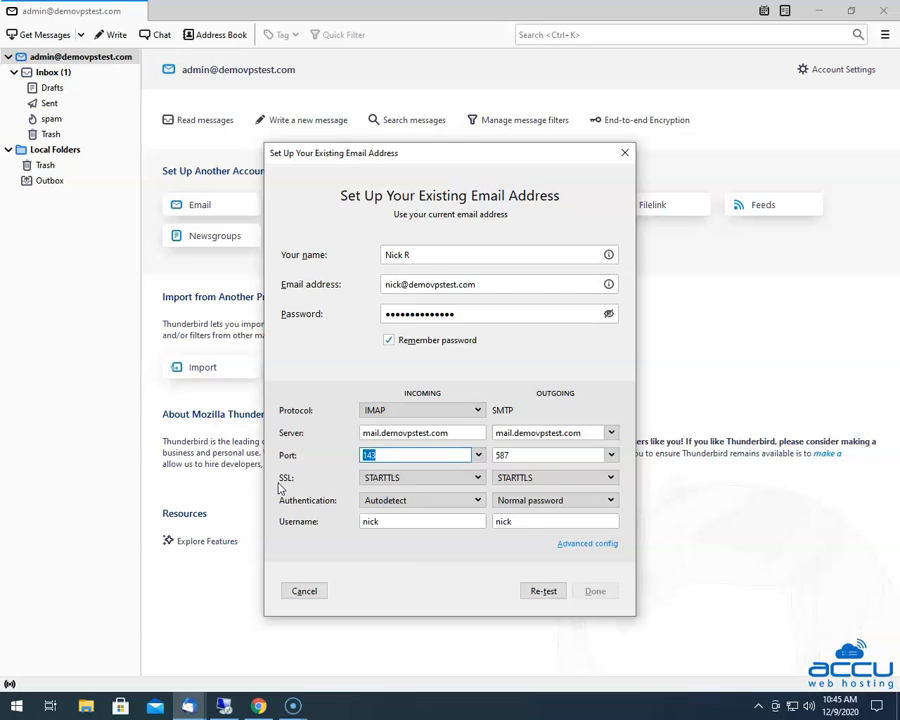
left_click(463, 478)
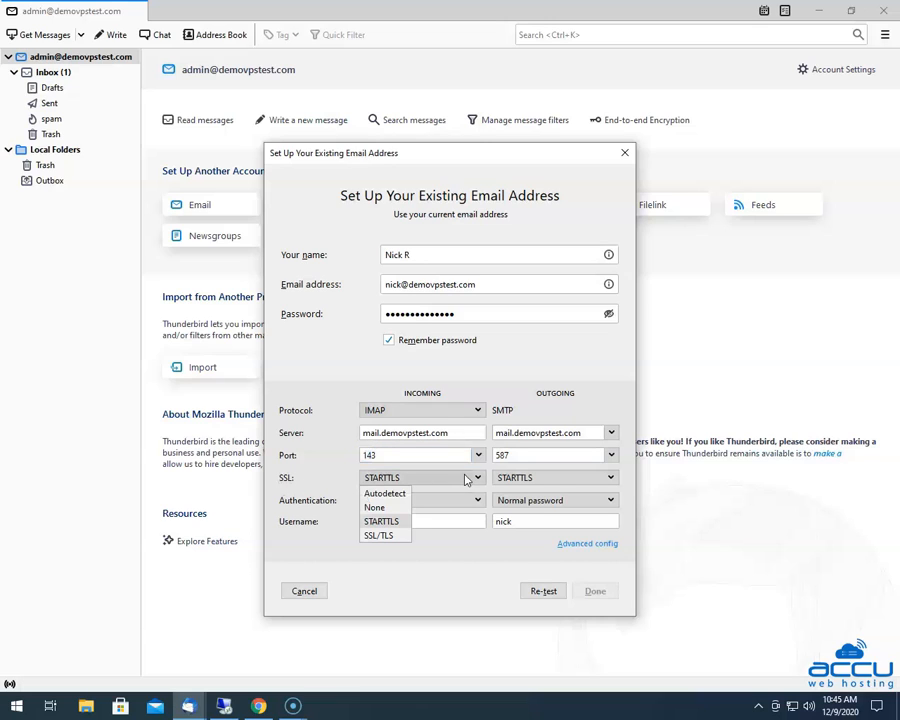
left_click(376, 508)
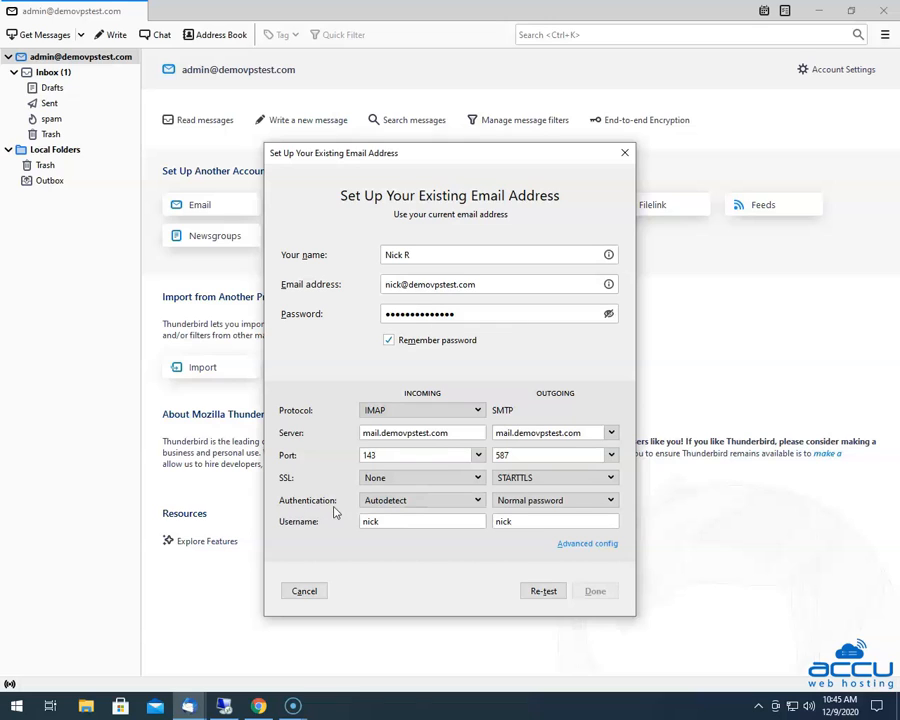
left_click(458, 502)
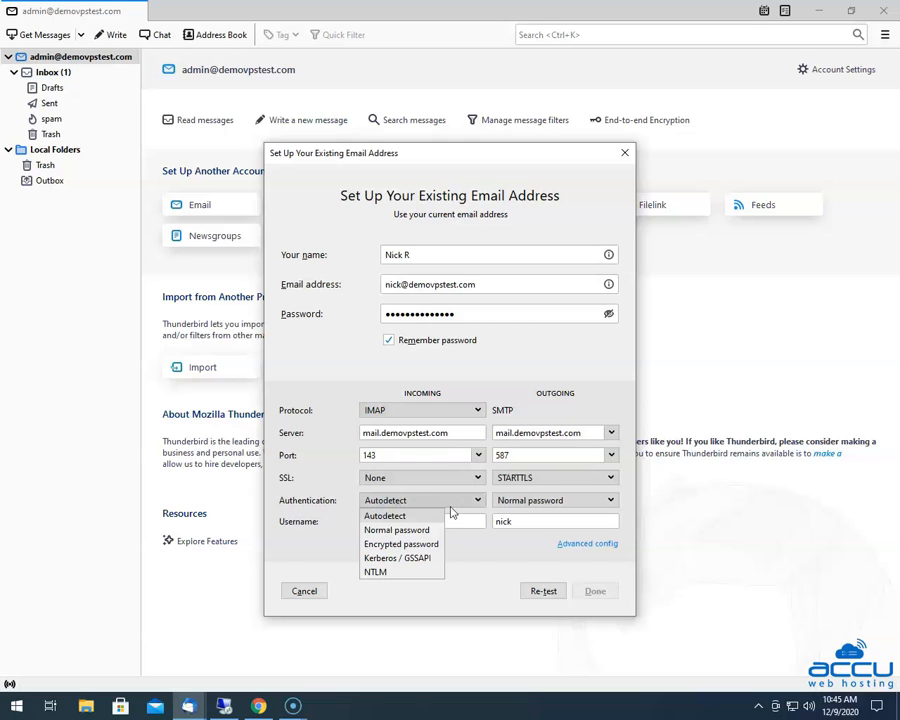
left_click(402, 529)
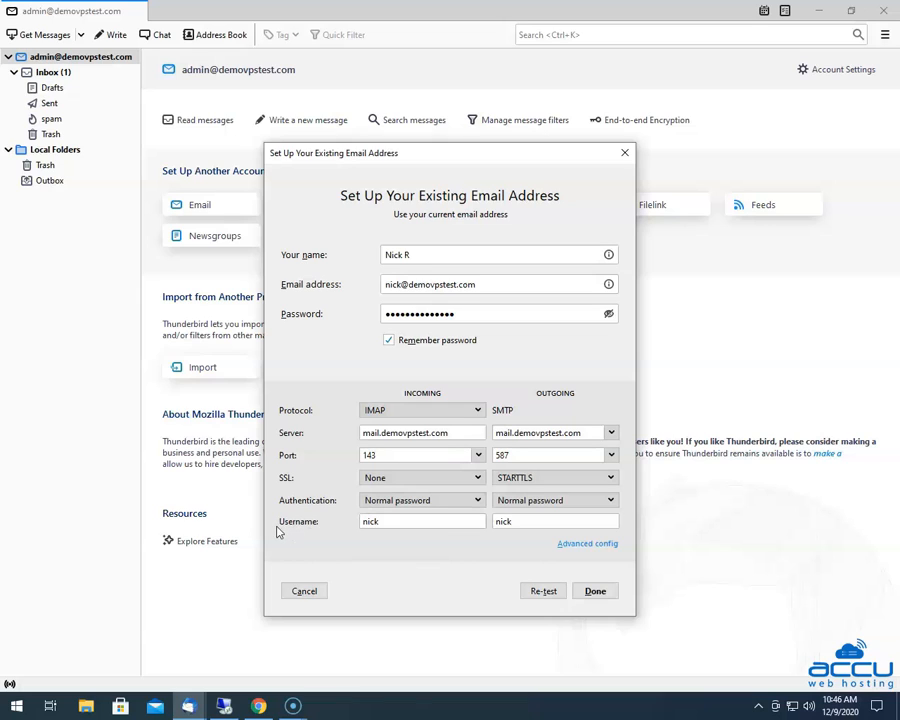
left_click(385, 521)
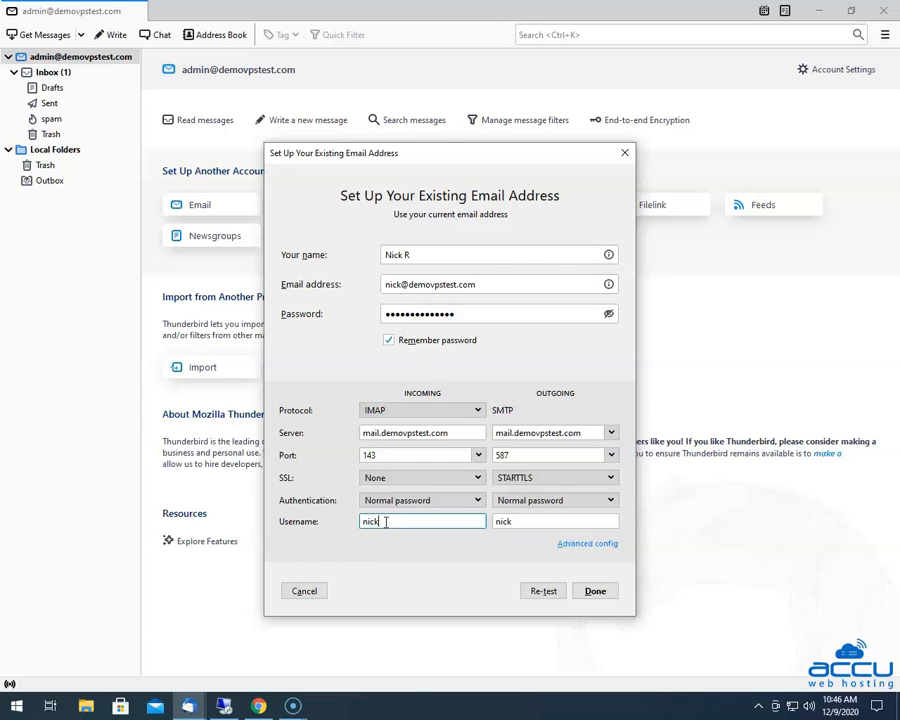
Extend the incoming username to the account's full e-mail address, mirrored in the outgoing username
type("@demovps")
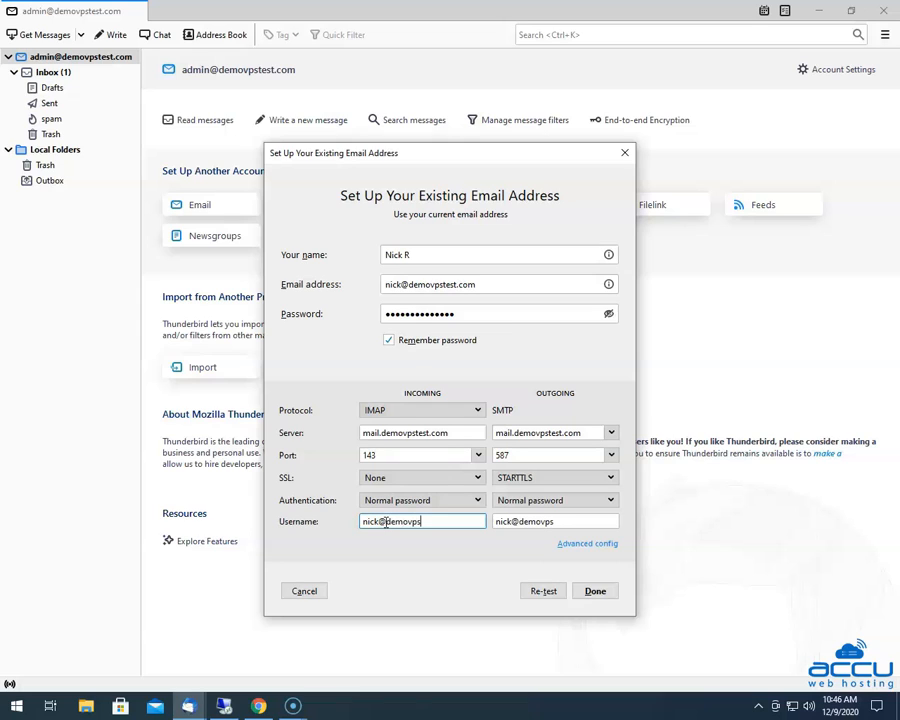
type("test.com")
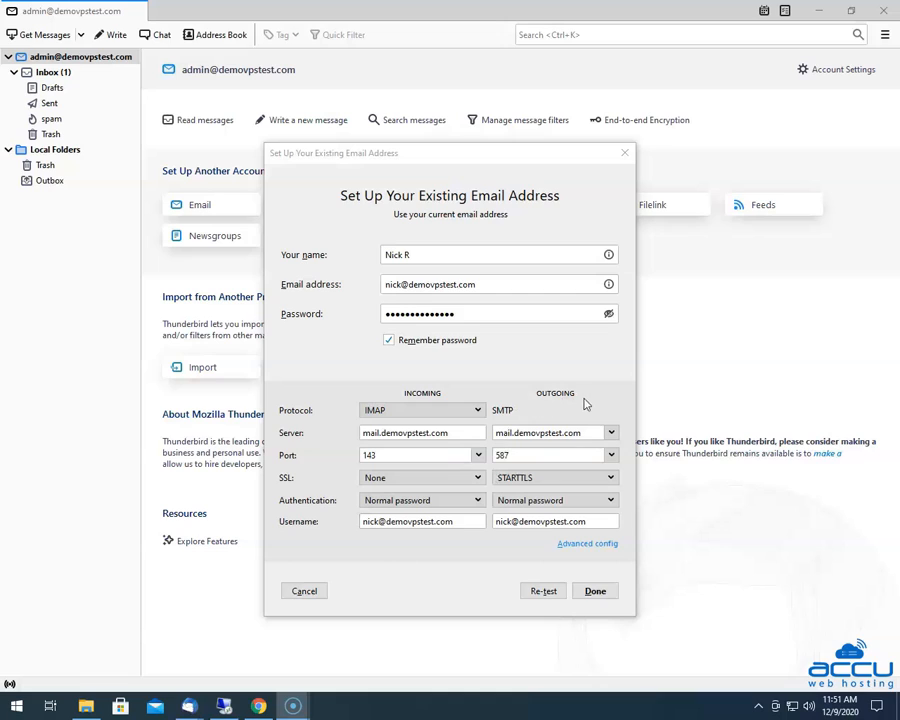
Set the outgoing SMTP server to port 587, SSL None, and Normal password authentication
left_click(276, 440)
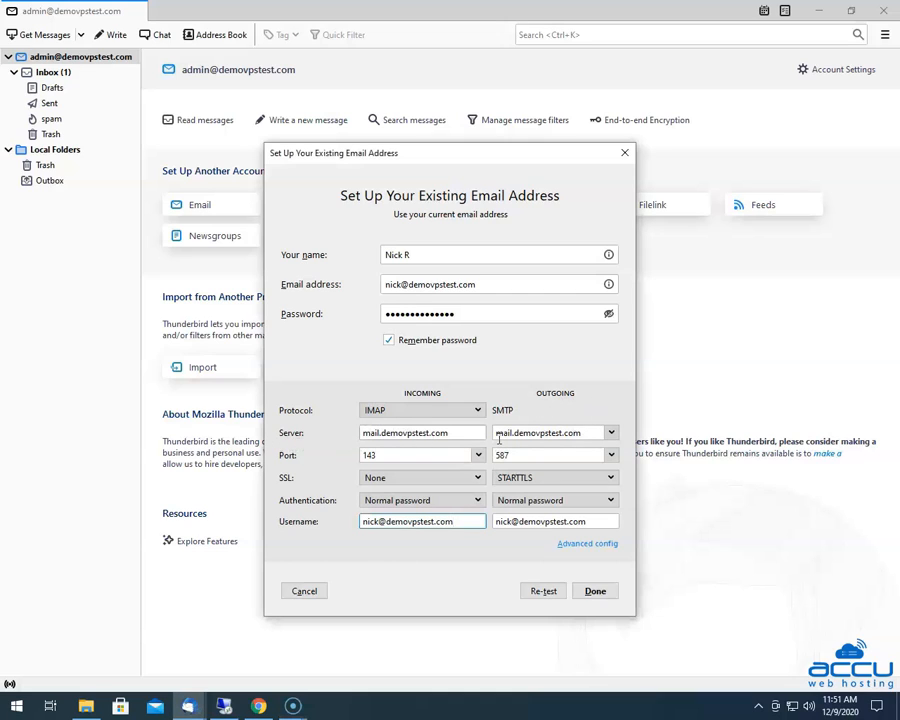
left_click(584, 432)
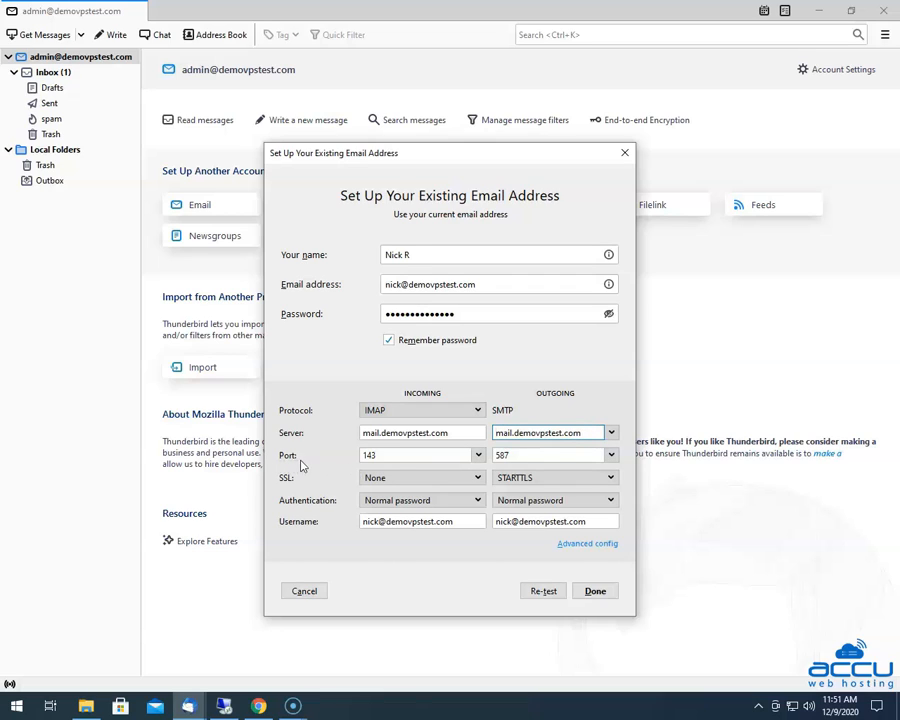
left_click(611, 455)
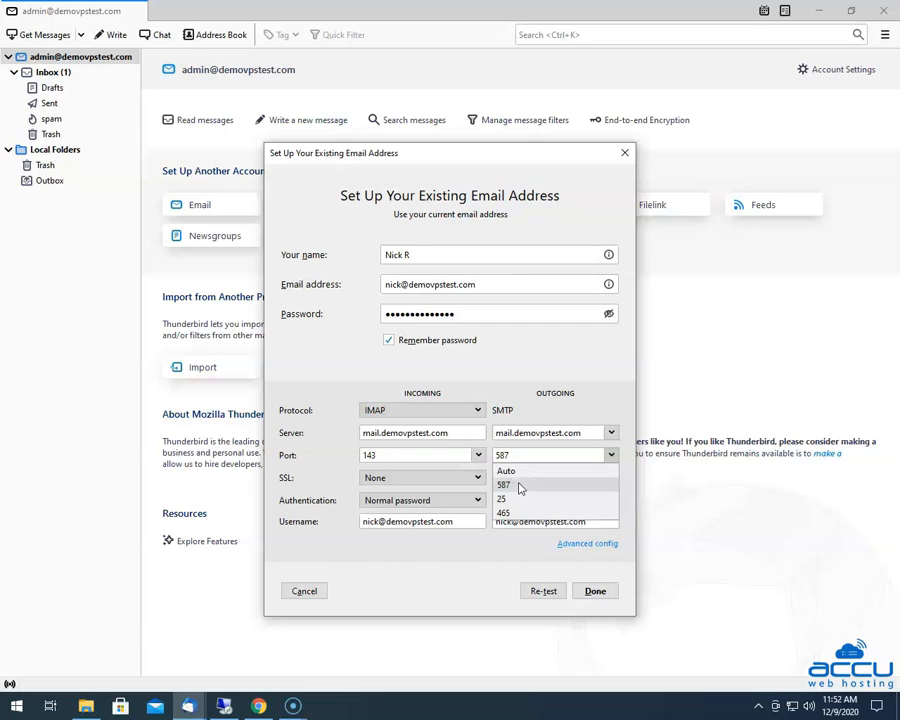
left_click(517, 486)
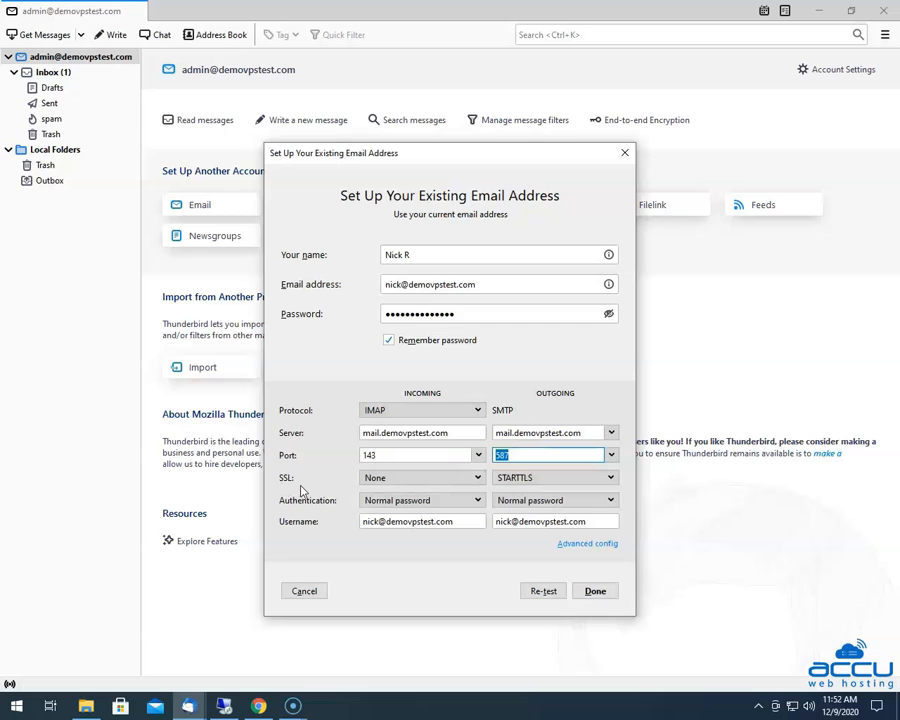
left_click(610, 477)
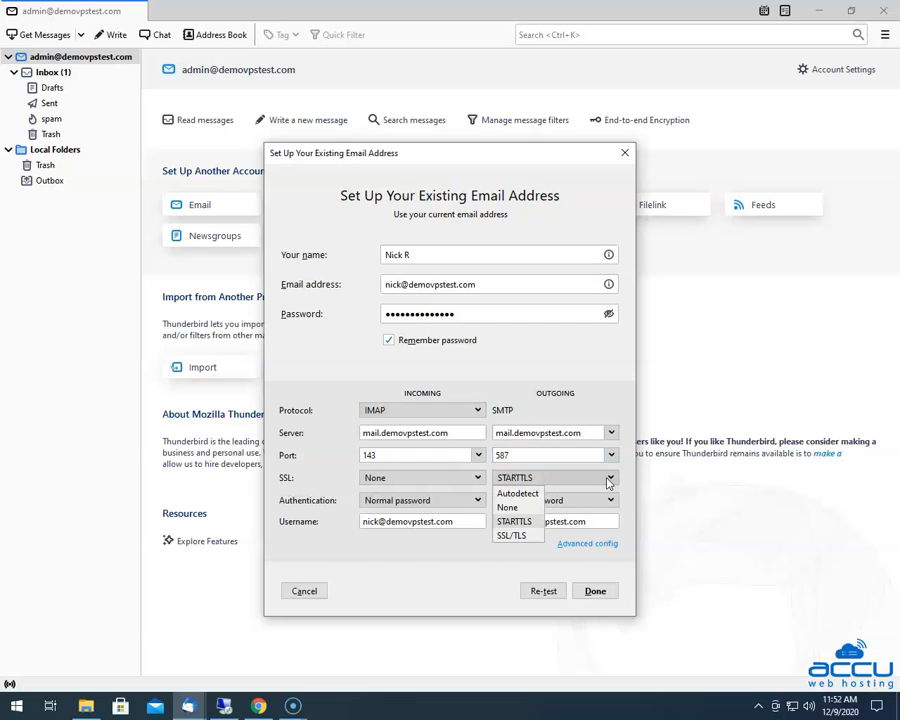
left_click(518, 511)
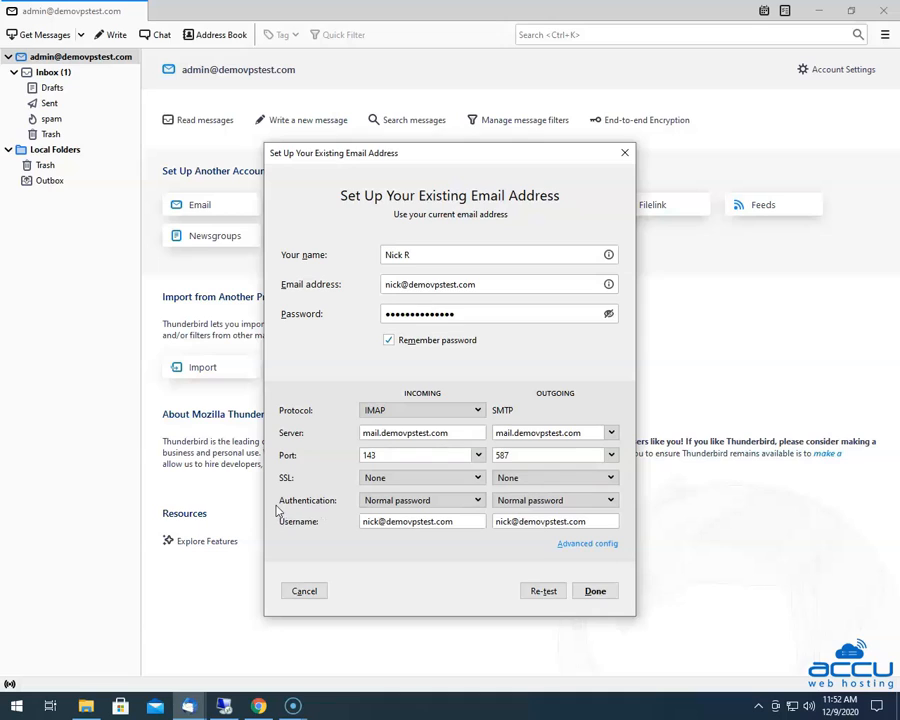
left_click(592, 503)
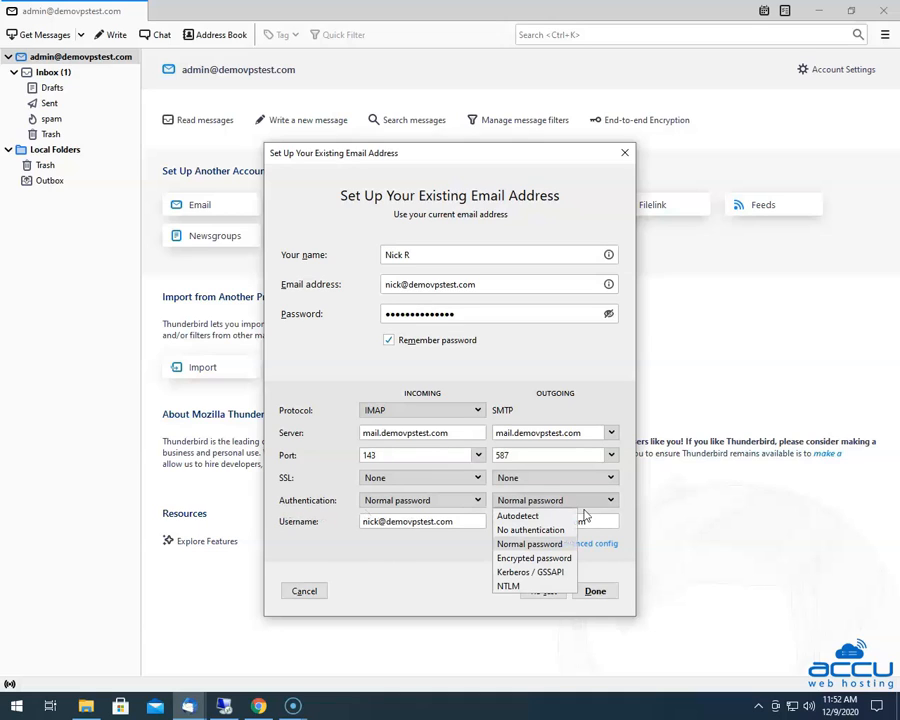
left_click(530, 546)
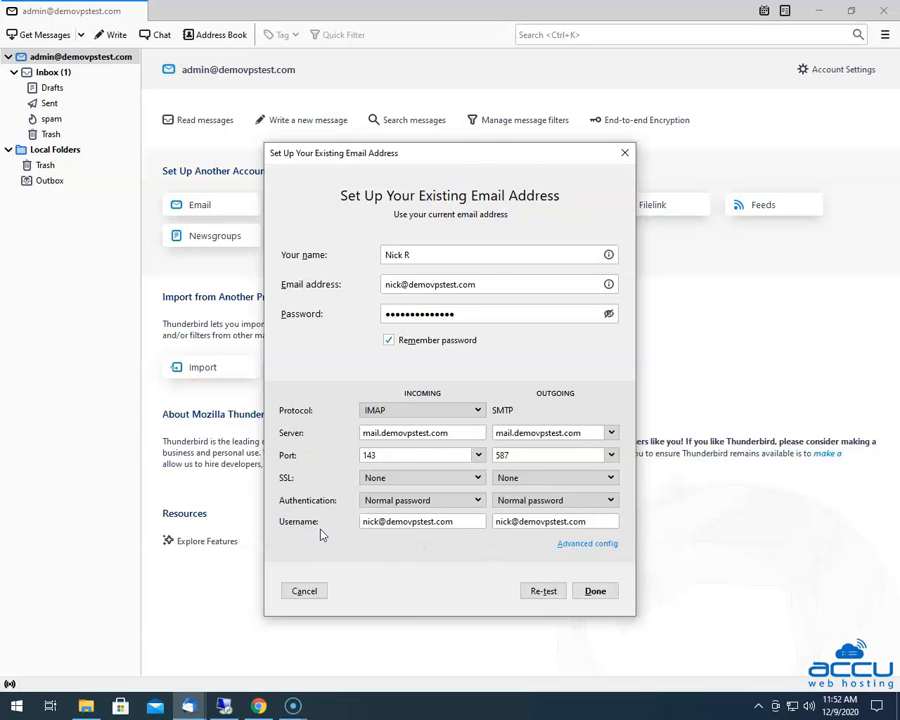
Check the outgoing username, then re-test so the settings are confirmed by probing the server
left_click(497, 521)
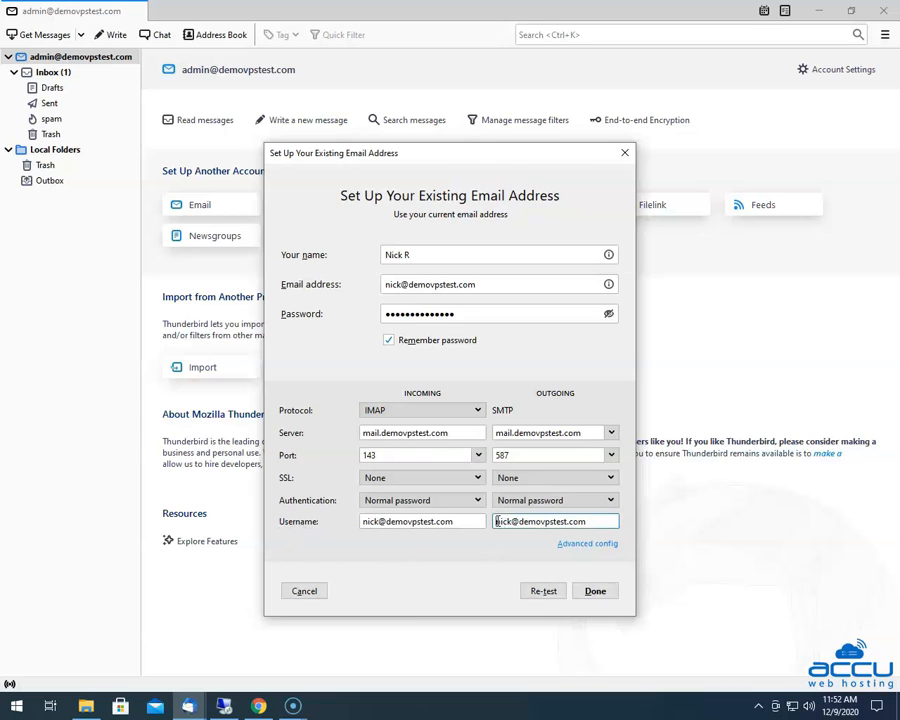
left_click(586, 521)
left_click(594, 521)
left_click(543, 591)
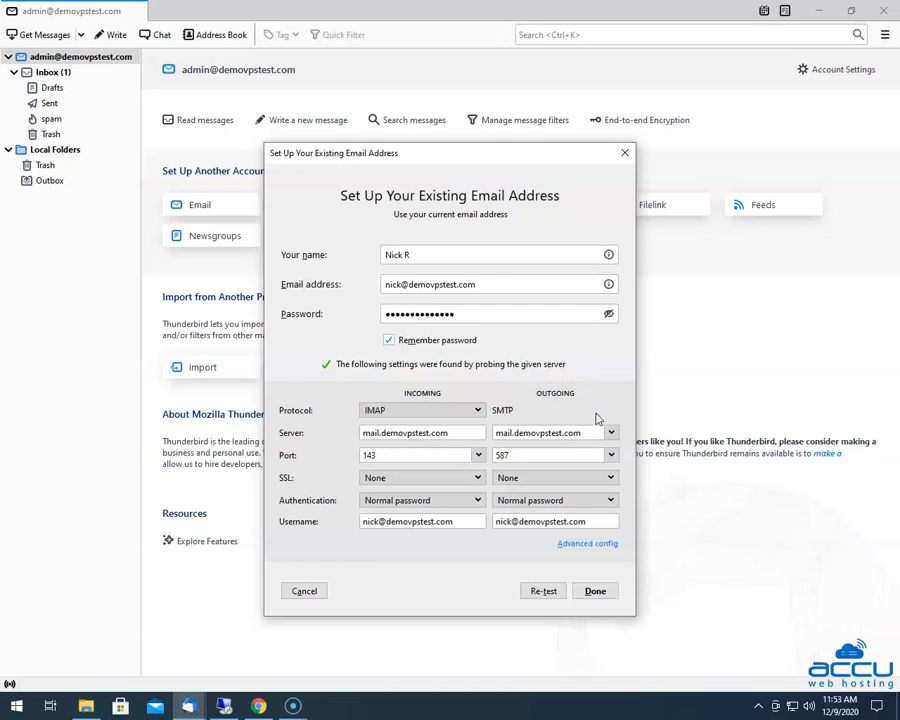
Accept the unencrypted-connection risk warning and create the new IMAP account
left_click(595, 592)
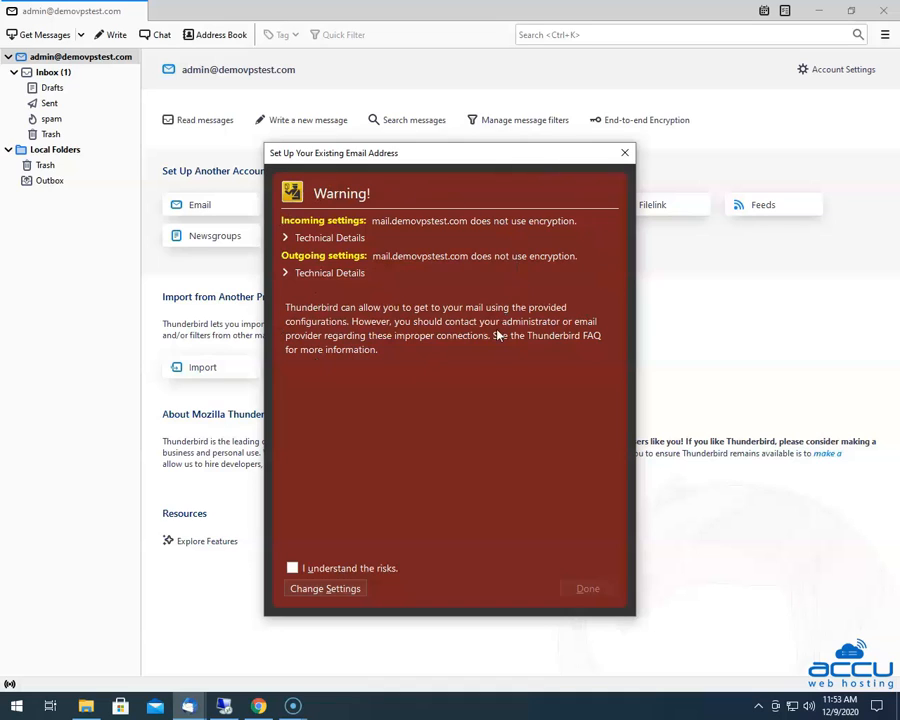
left_click(292, 568)
left_click(588, 589)
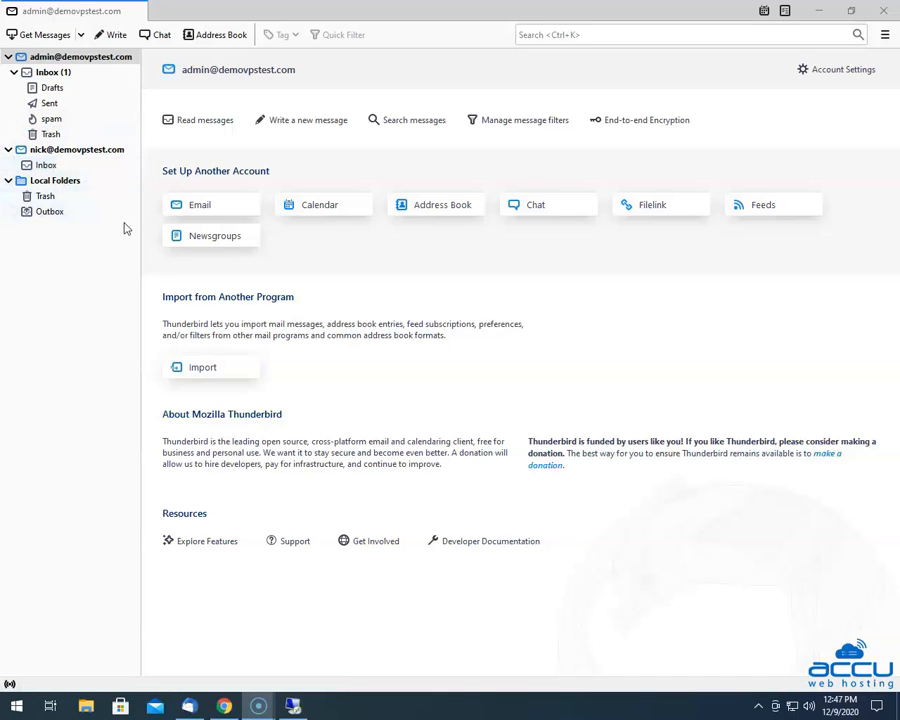
Open the Account Settings tab from the new account's home page
left_click(848, 73)
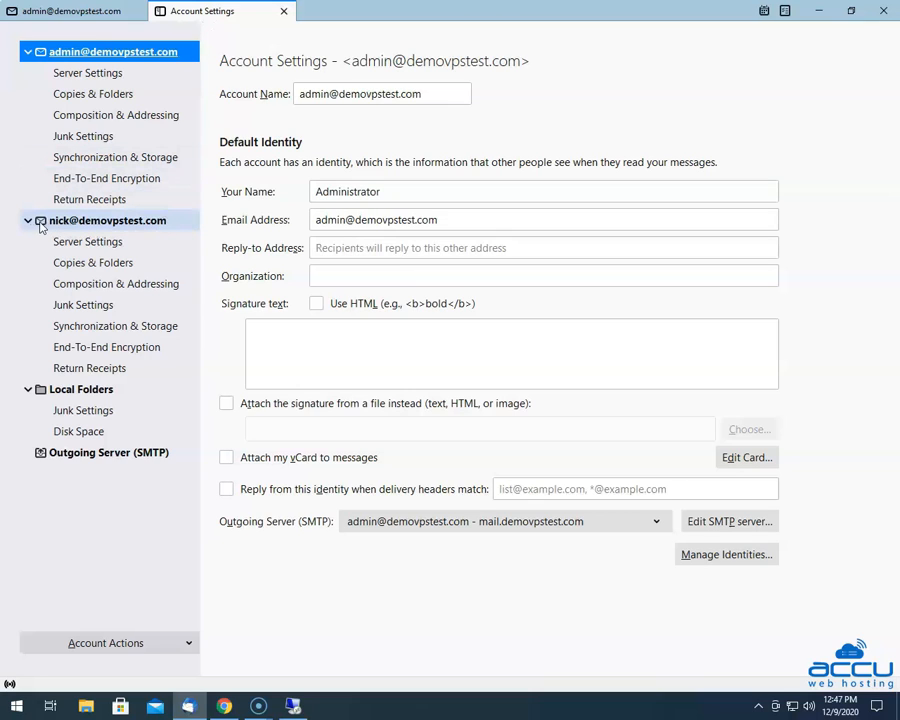
Open the new account's Server Settings to check IMAP host mail.demovpstest.com, port 143, no security
left_click(90, 245)
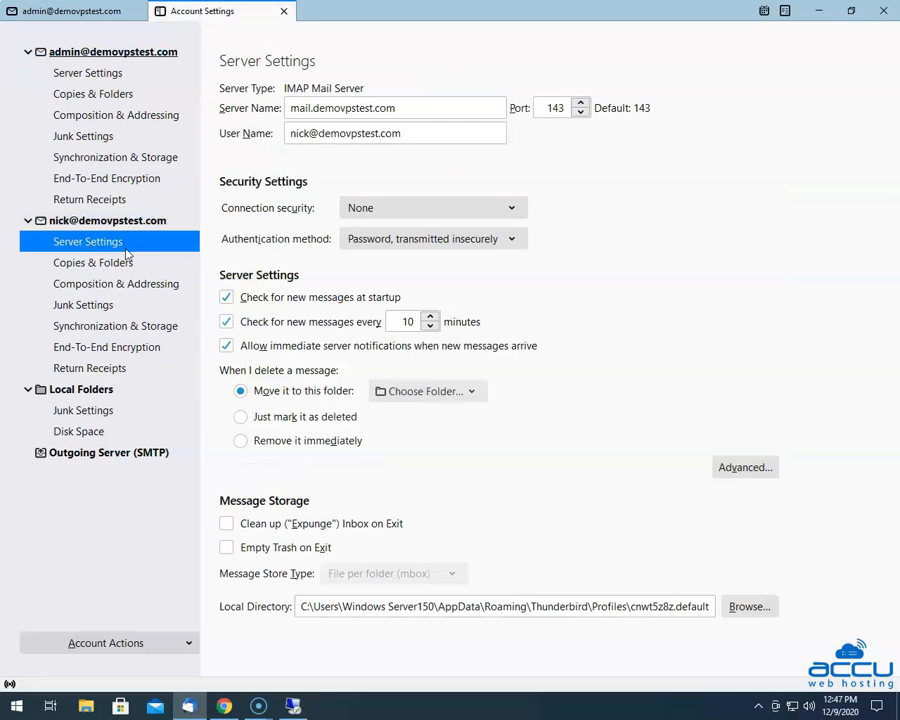